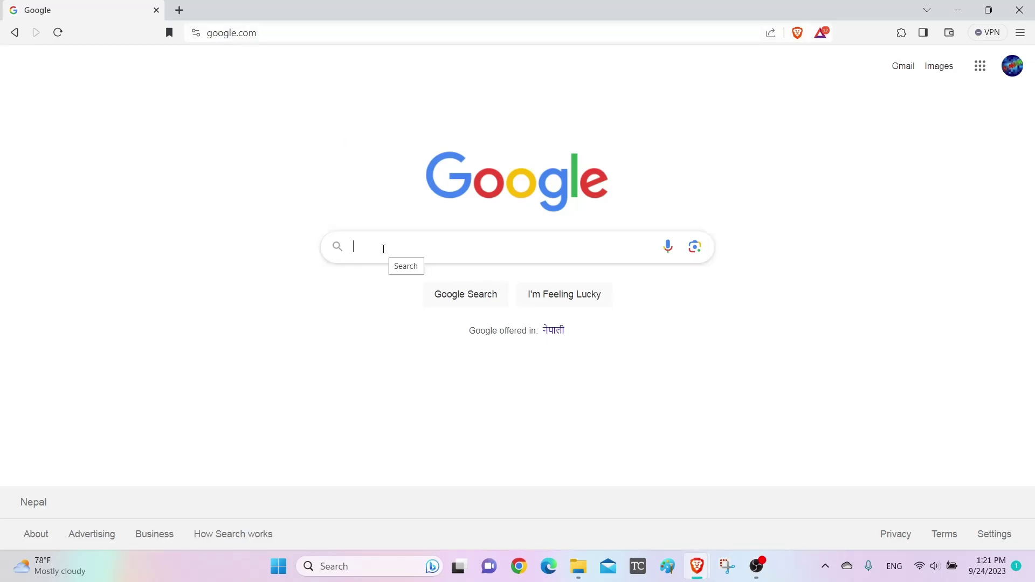
Search Google for "tinder".
left_click(383, 248)
type("tinder")
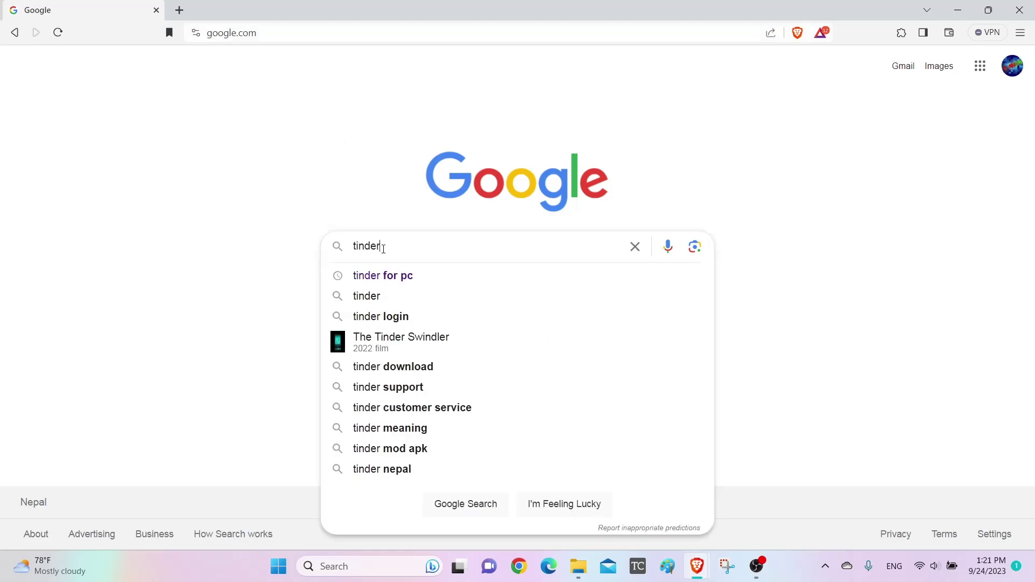
key("Return")
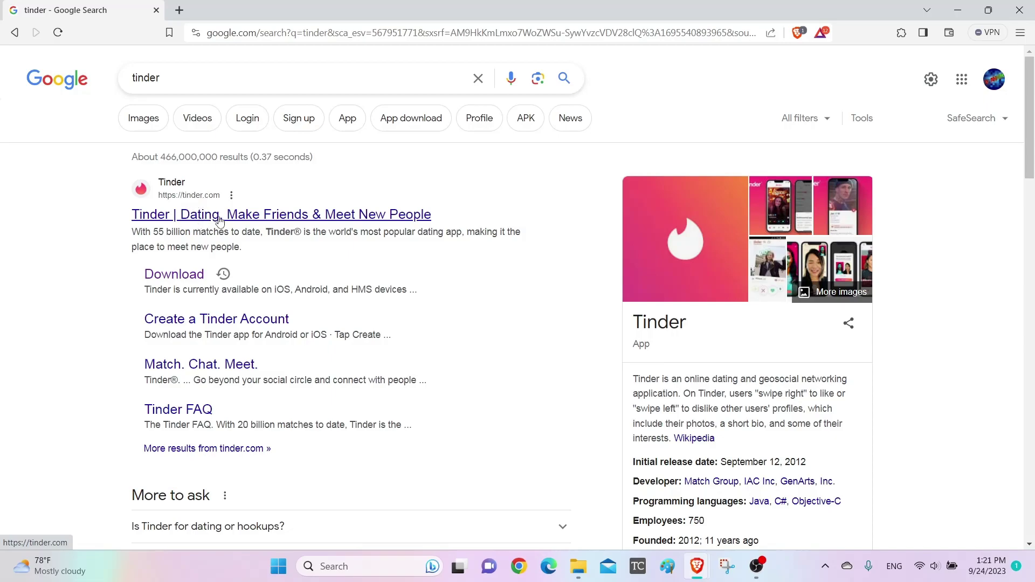
Open the official "Tinder | Dating, Make Friends & Meet New People" result.
left_click(220, 217)
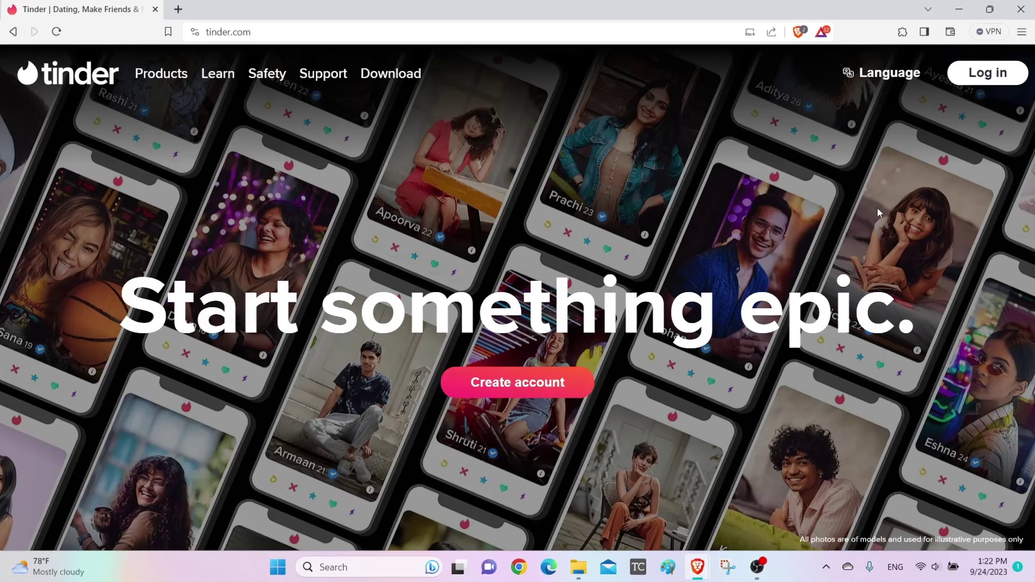
Sign in to Tinder with the Google account.
left_click(979, 74)
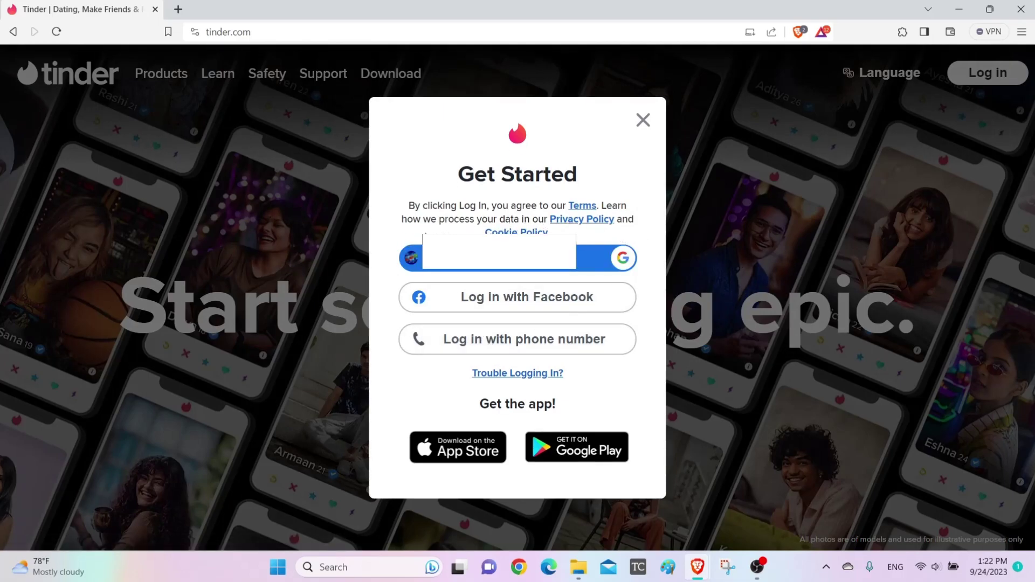
left_click(581, 262)
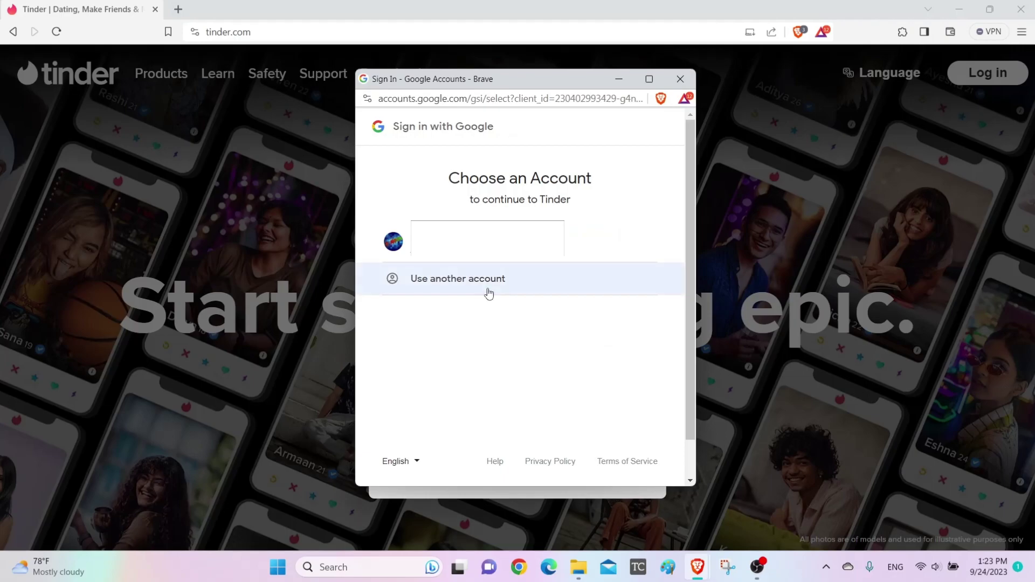
left_click(476, 251)
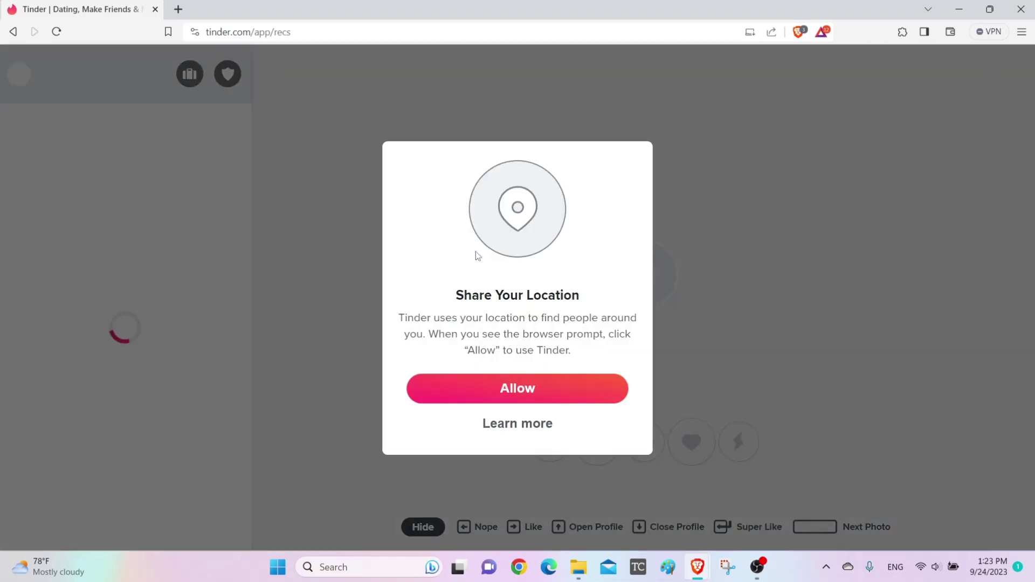
Grant Tinder location access in the site and browser prompts, and skip notifications.
left_click(514, 393)
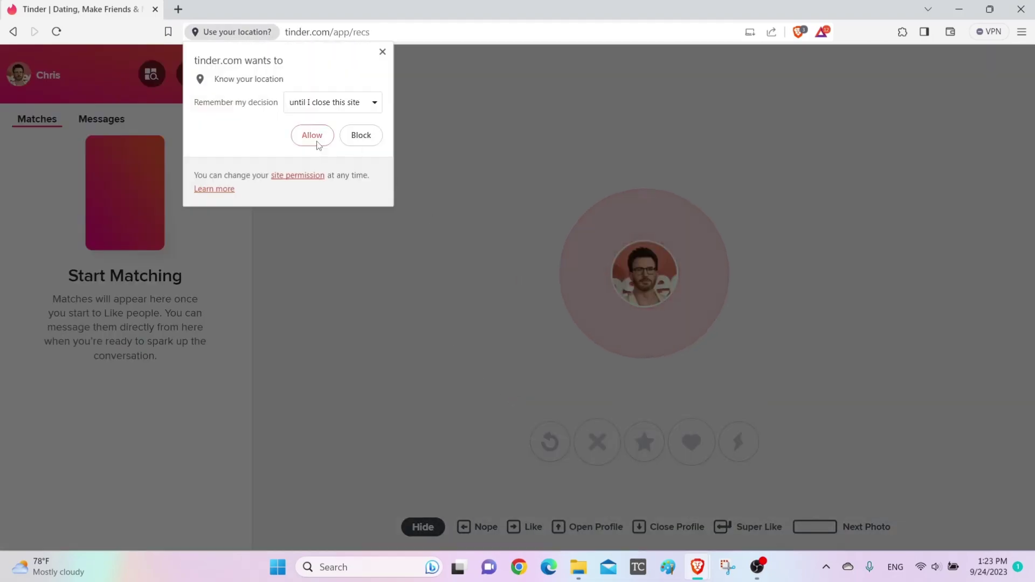
left_click(312, 135)
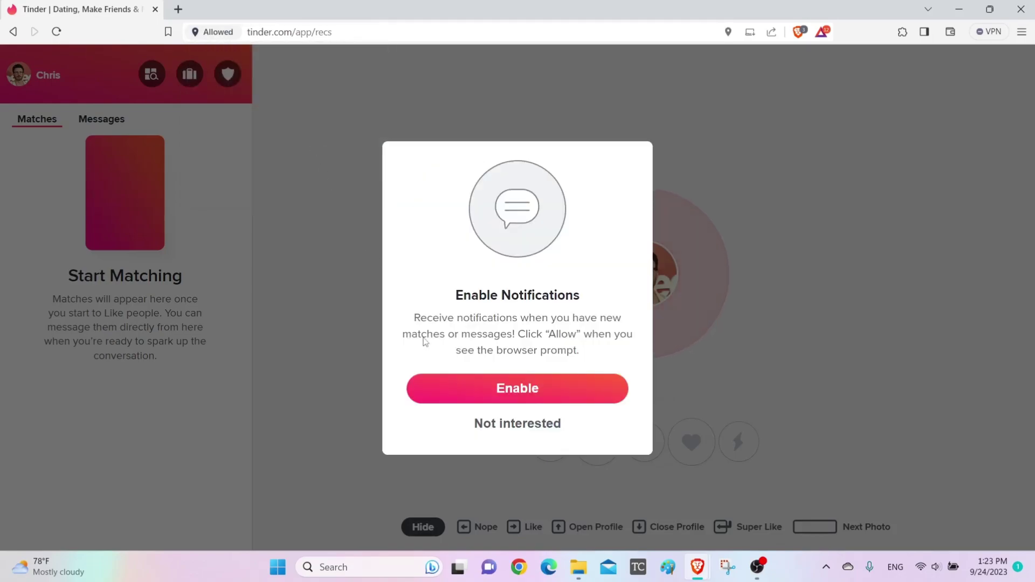
left_click(518, 423)
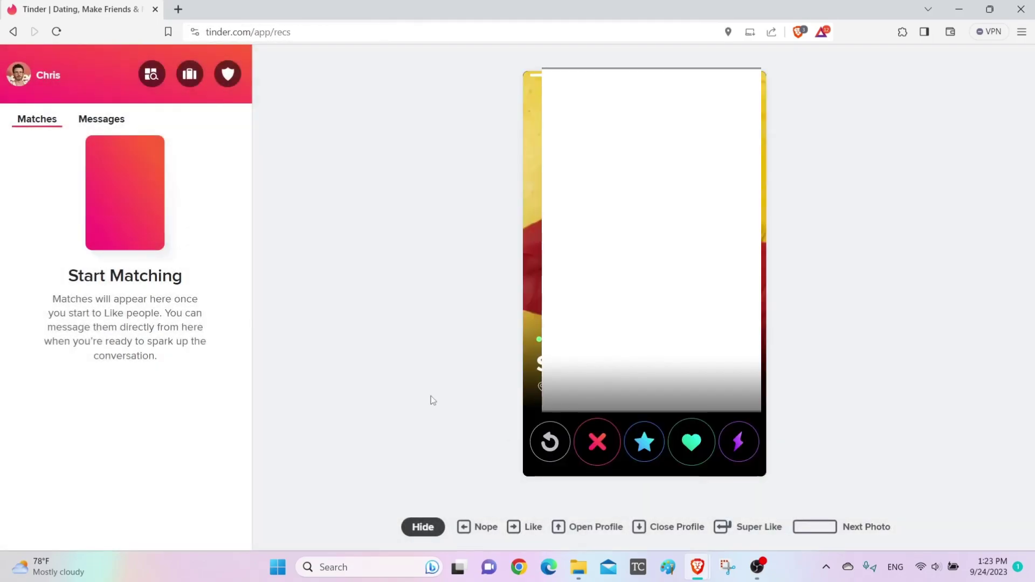